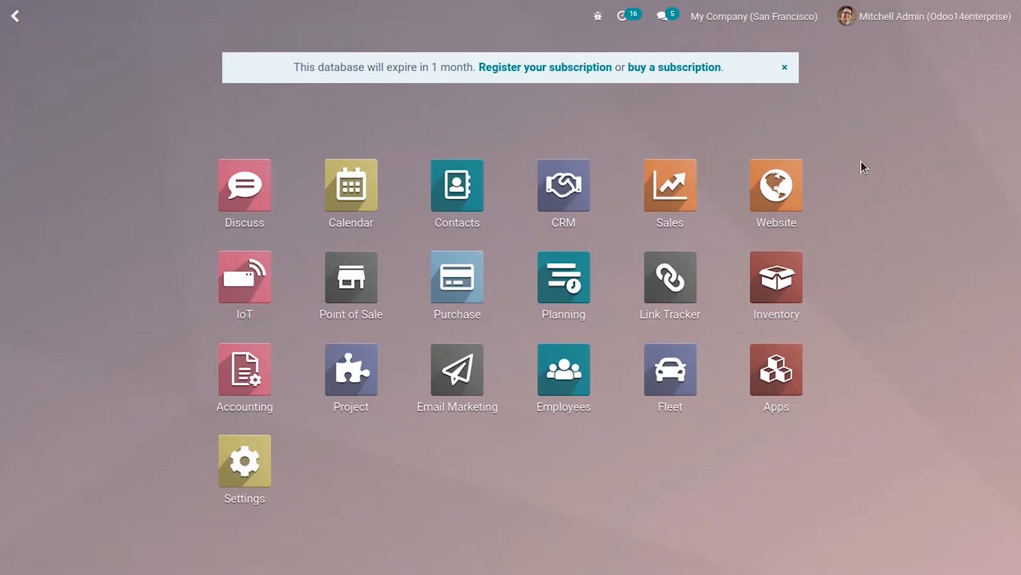
Start a new Shop session in Point of Sale and add the Custom, White and Aluminium, Black customizable desks to the order
{"action": "left_click", "coordinate": [342, 299]}
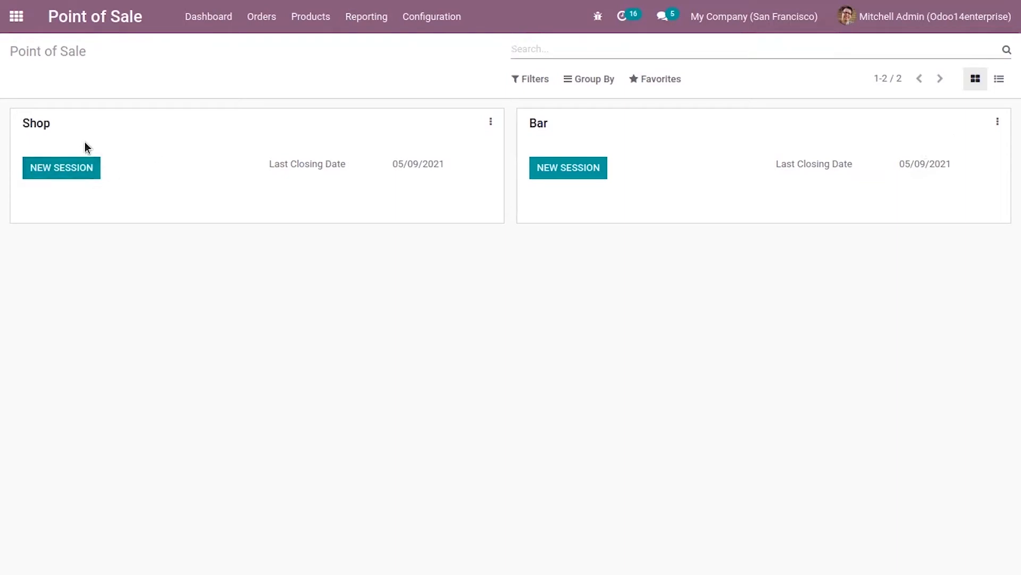
{"action": "left_click", "coordinate": [61, 164]}
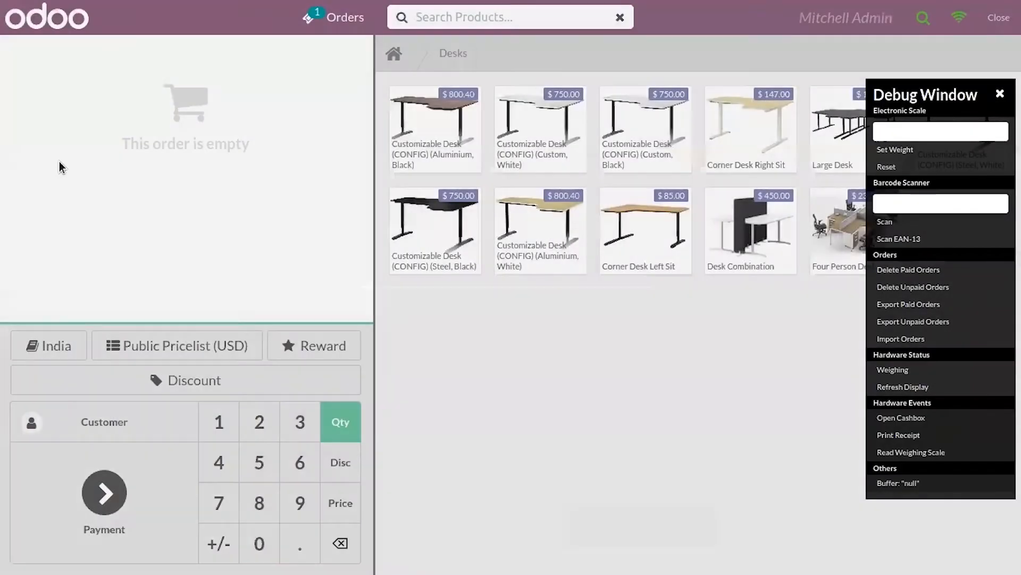
{"action": "left_click", "coordinate": [494, 134]}
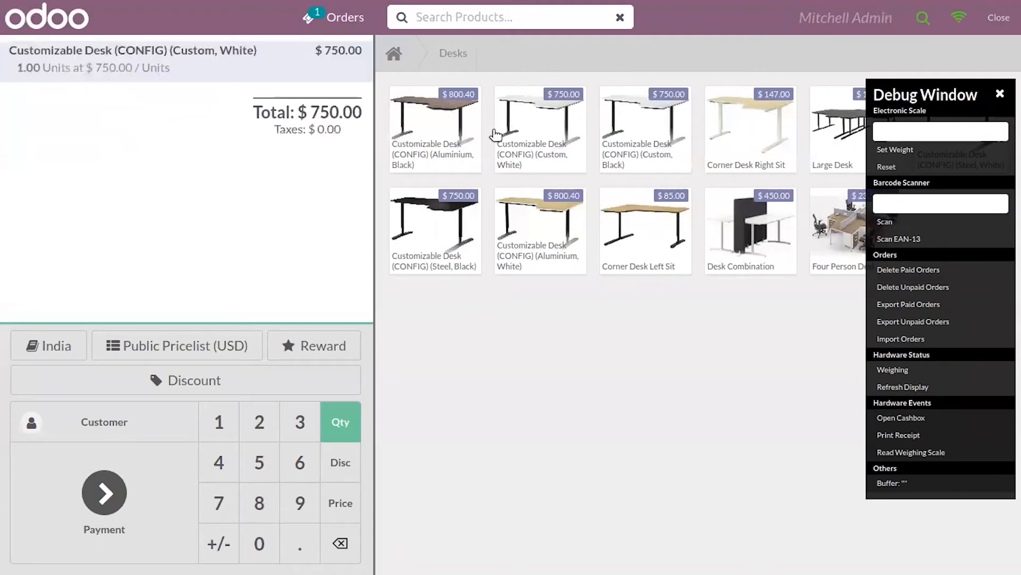
{"action": "left_click", "coordinate": [462, 142]}
Remove both desks from the current order
{"action": "left_click", "coordinate": [339, 545]}
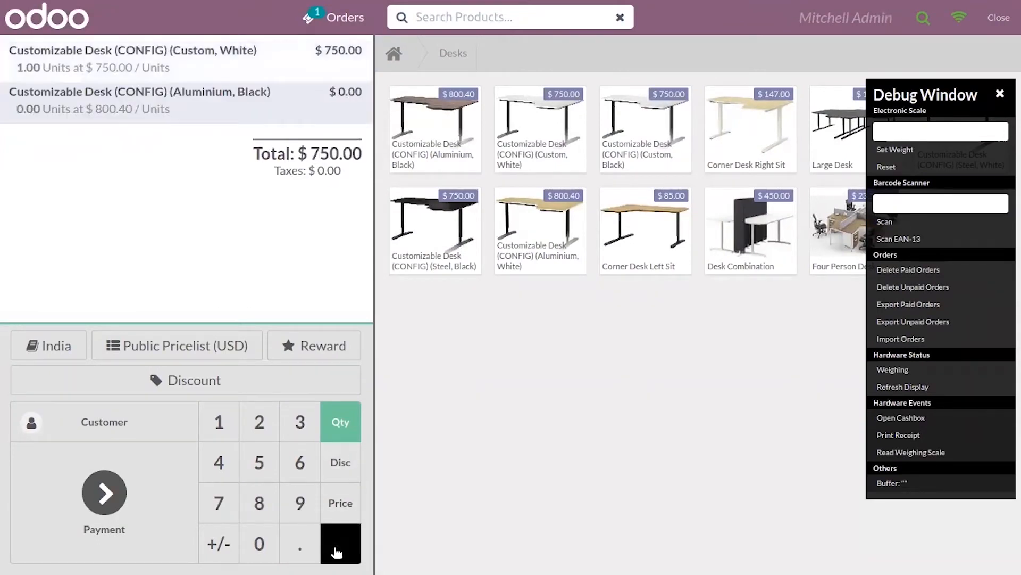
{"action": "left_click", "coordinate": [339, 546]}
{"action": "left_click", "coordinate": [339, 545]}
{"action": "left_click", "coordinate": [338, 545]}
Leave the register and close the Shop session, returning to the Point of Sale overview
{"action": "left_click", "coordinate": [986, 29]}
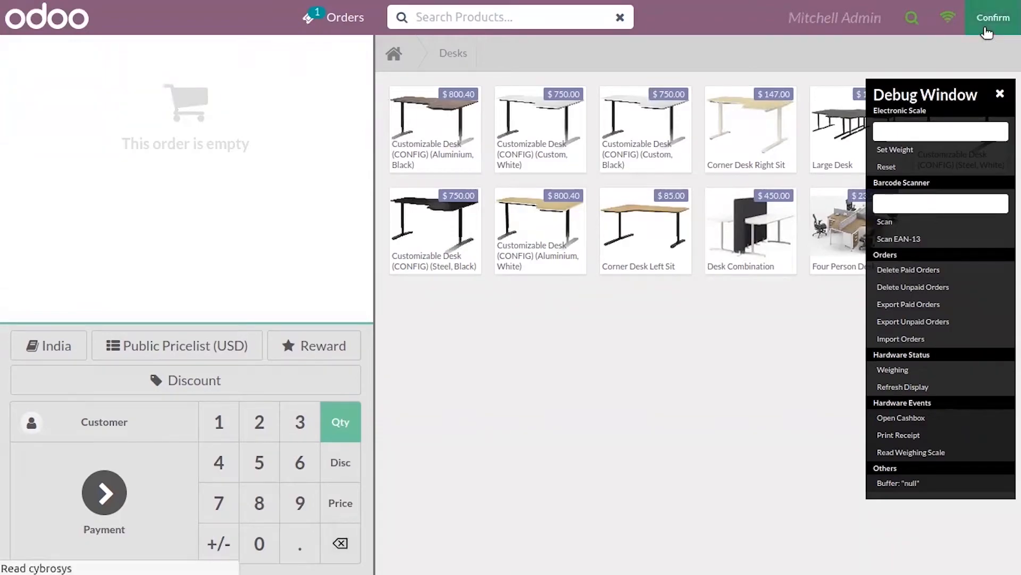
{"action": "left_click", "coordinate": [986, 31]}
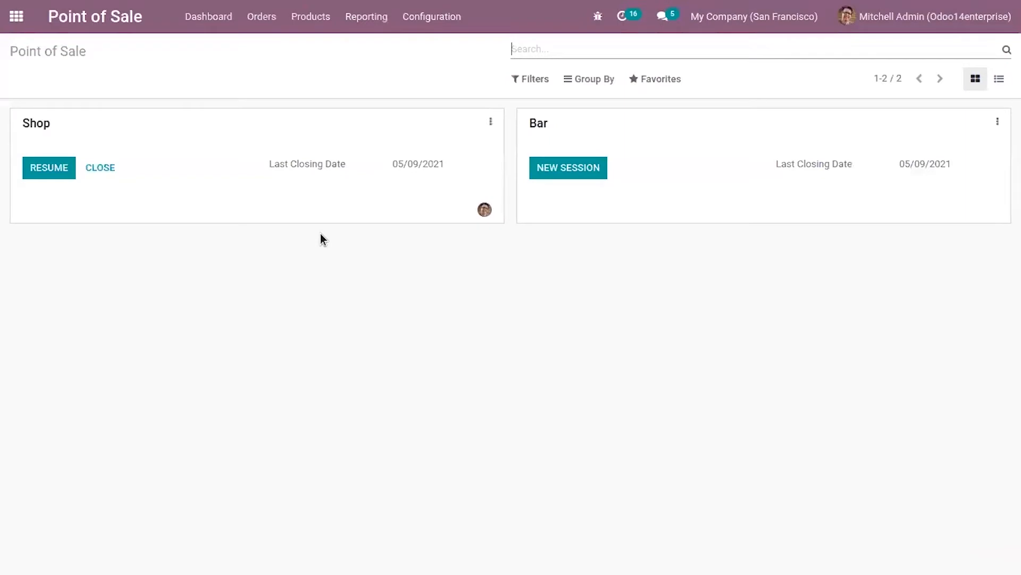
{"action": "left_click", "coordinate": [89, 168]}
{"action": "left_click", "coordinate": [153, 109]}
{"action": "left_click", "coordinate": [44, 52]}
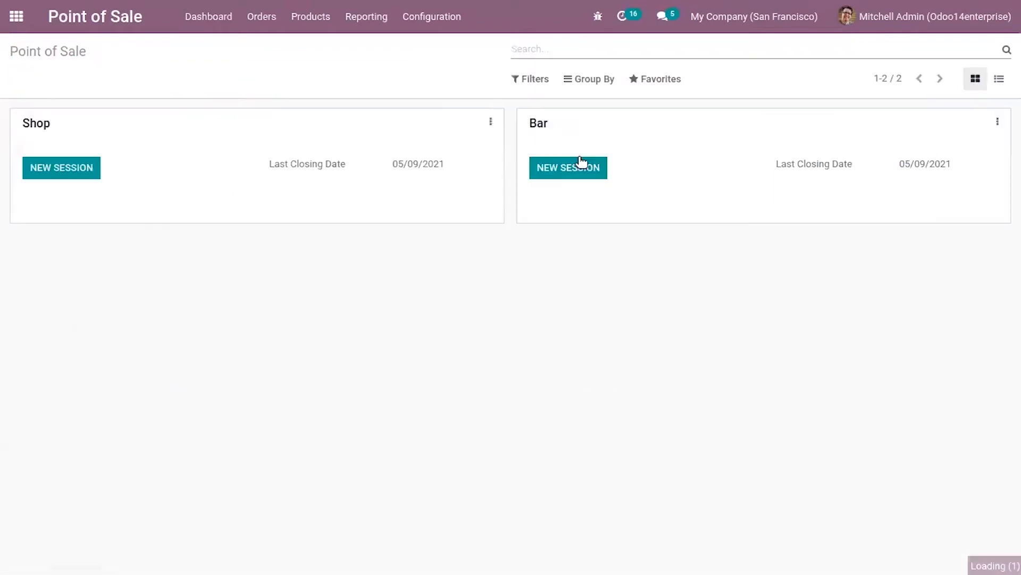
Enable Authorized Employees in the Shop point of sale's settings
{"action": "left_click", "coordinate": [490, 122]}
{"action": "left_click", "coordinate": [238, 237]}
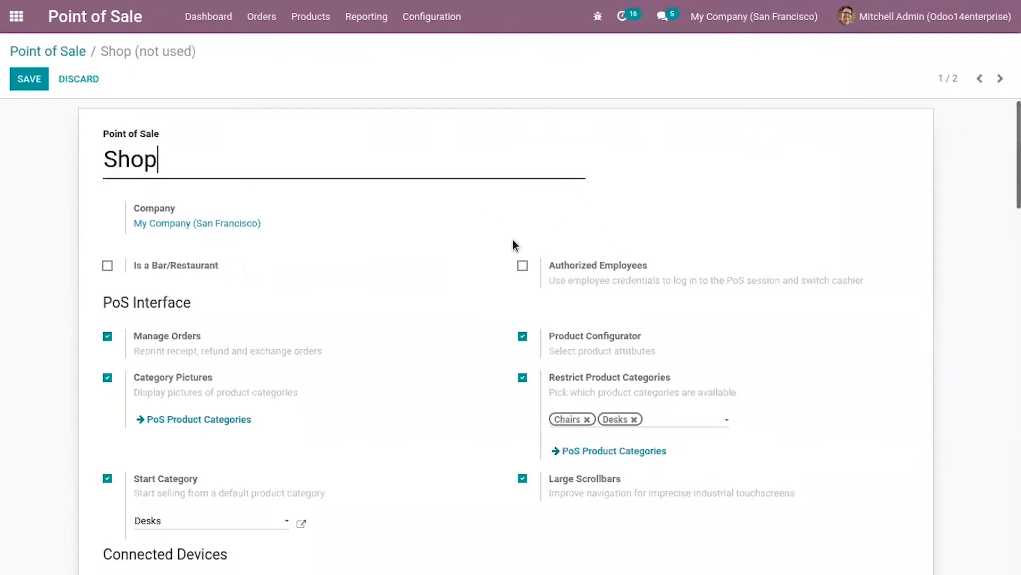
{"action": "left_click", "coordinate": [524, 267]}
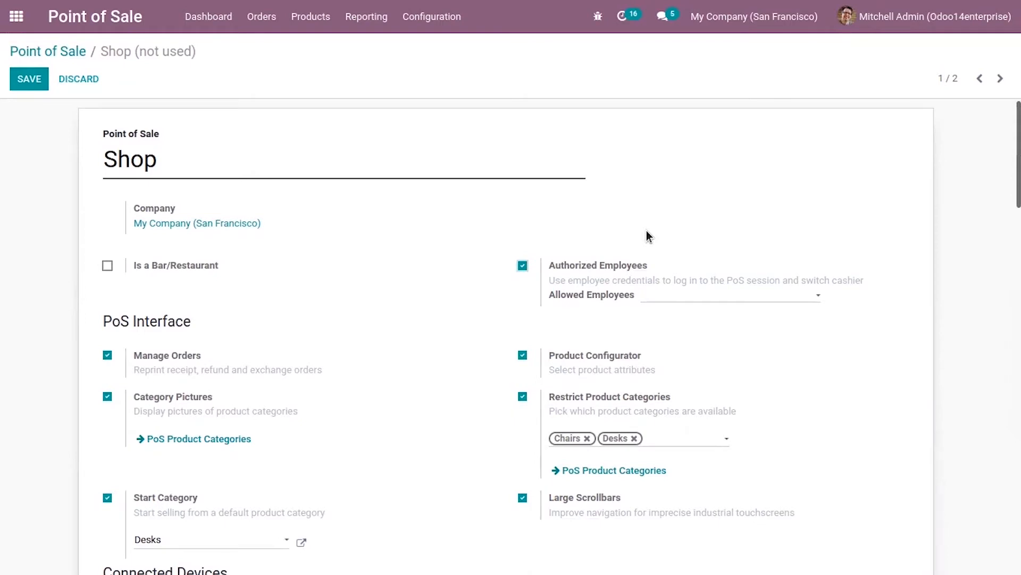
Add the administrator and the demo employee to Shop's Allowed Employees and save the settings
{"action": "left_click", "coordinate": [658, 298]}
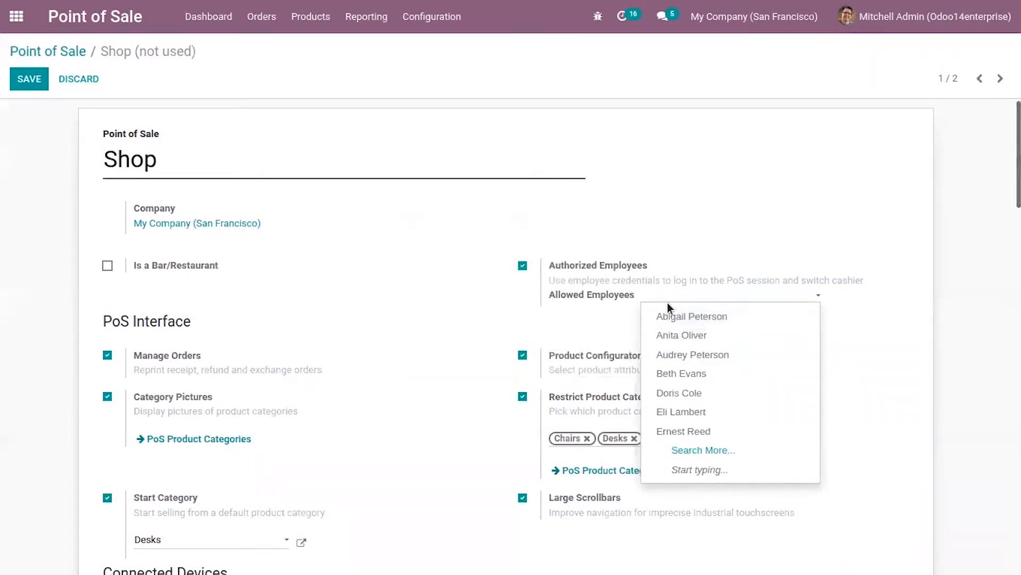
{"action": "type", "text": "m"}
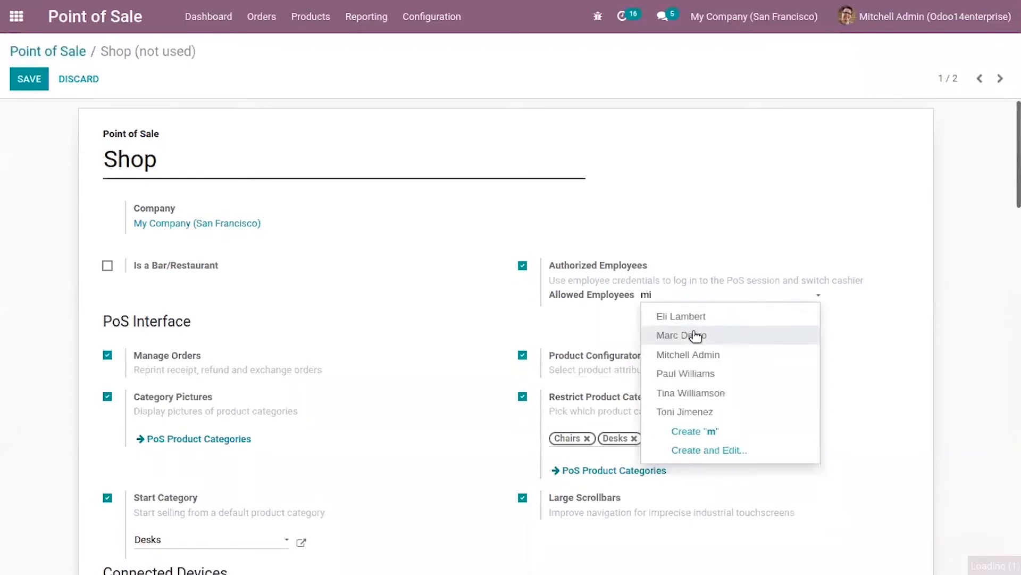
{"action": "type", "text": "i"}
{"action": "left_click", "coordinate": [692, 318]}
{"action": "type", "text": "mar"}
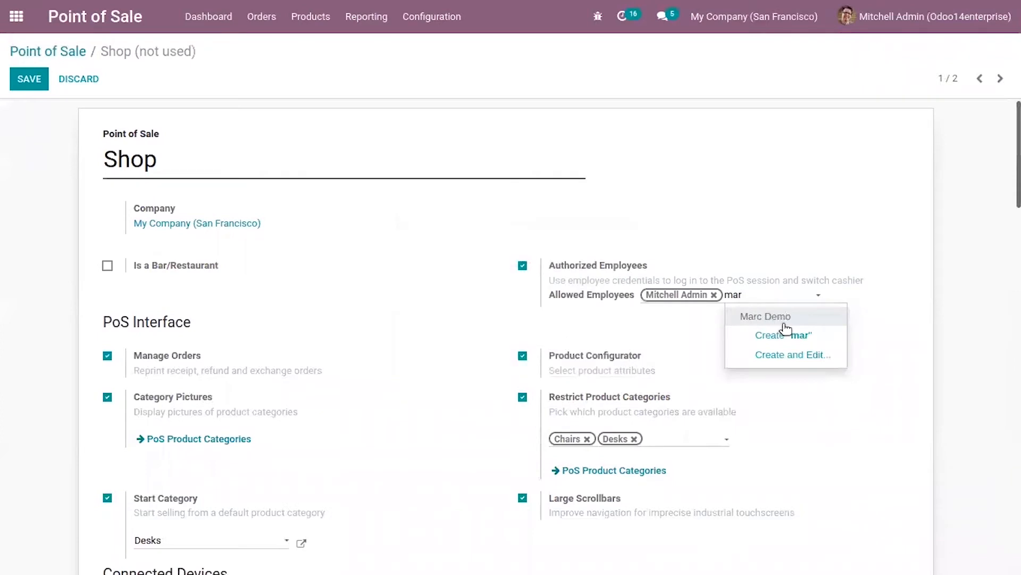
{"action": "left_click", "coordinate": [772, 317]}
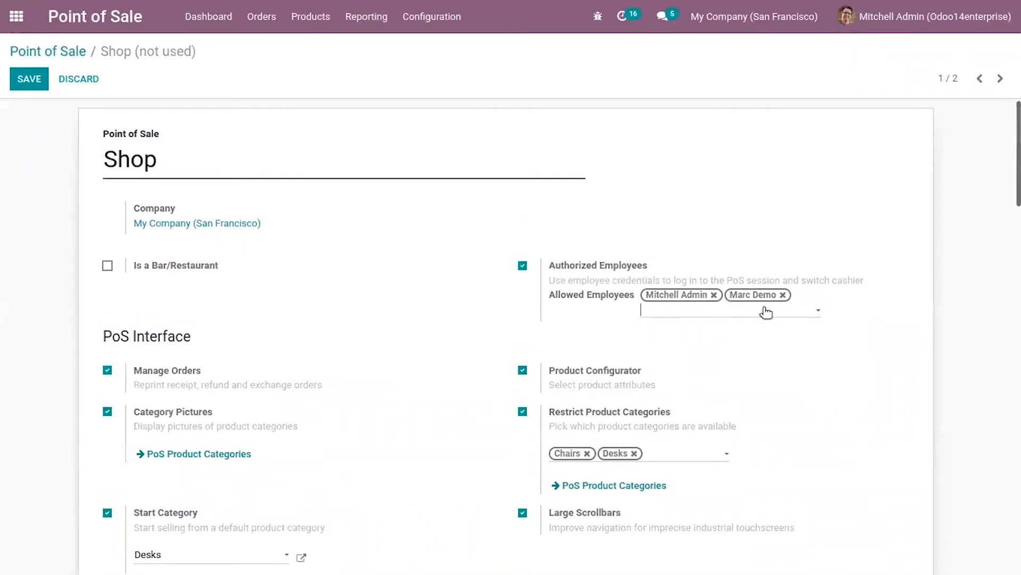
{"action": "left_click", "coordinate": [25, 80]}
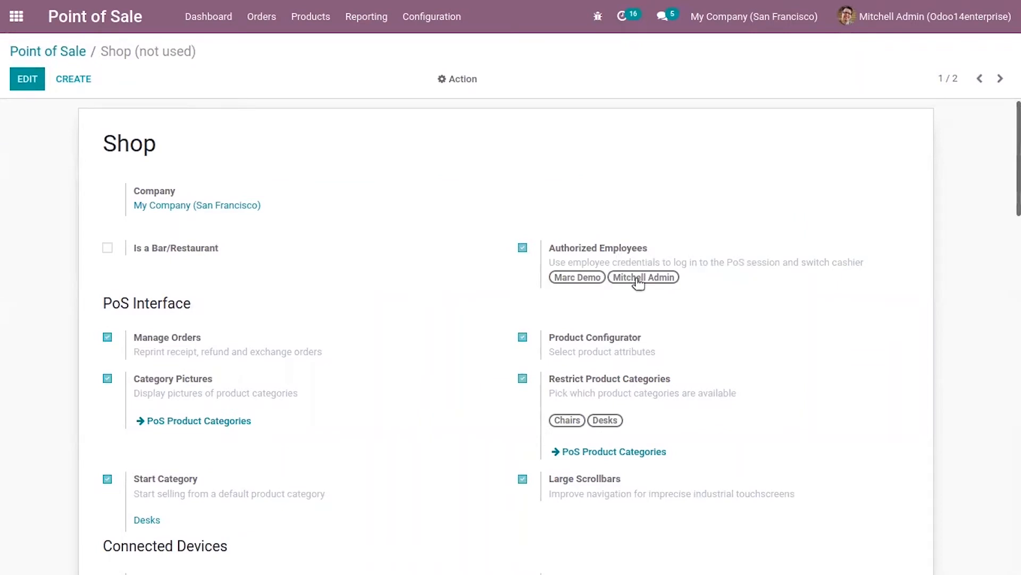
Search the Employees app for "mi" and open the Chief Executive Officer's record
{"action": "left_click", "coordinate": [17, 16]}
{"action": "type", "text": "em"}
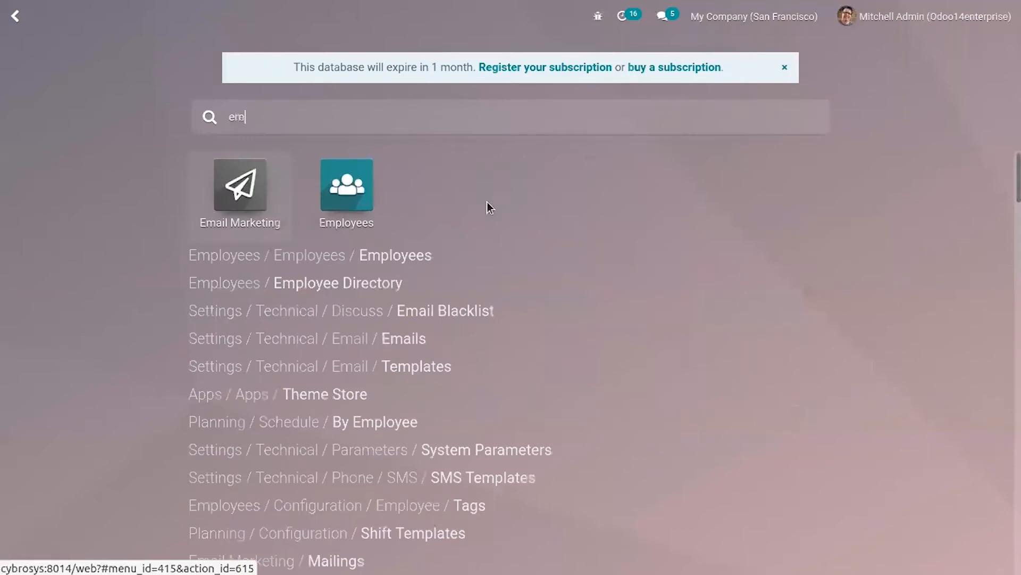
{"action": "left_click", "coordinate": [362, 206]}
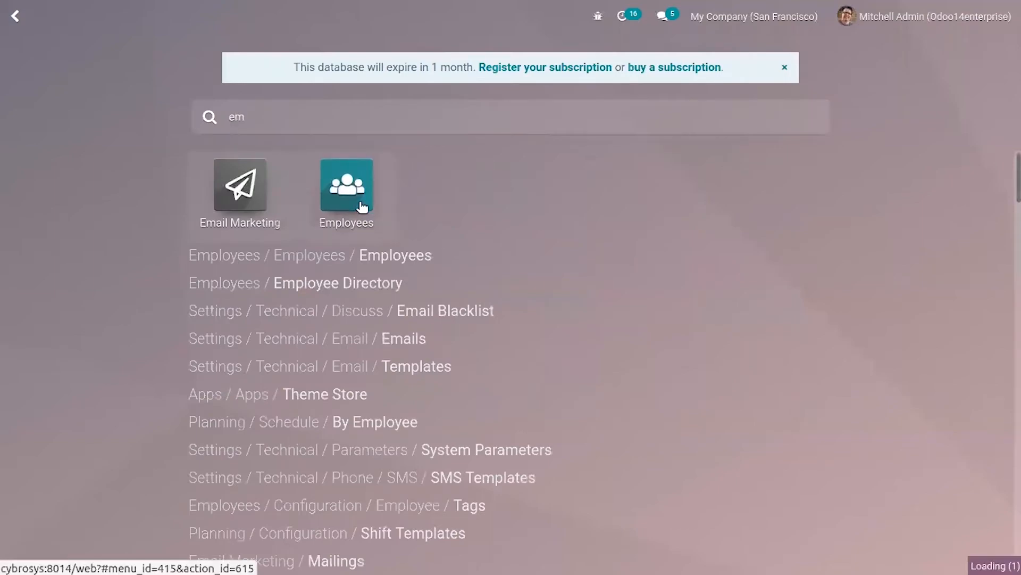
{"action": "type", "text": "mi"}
{"action": "key", "text": "Return"}
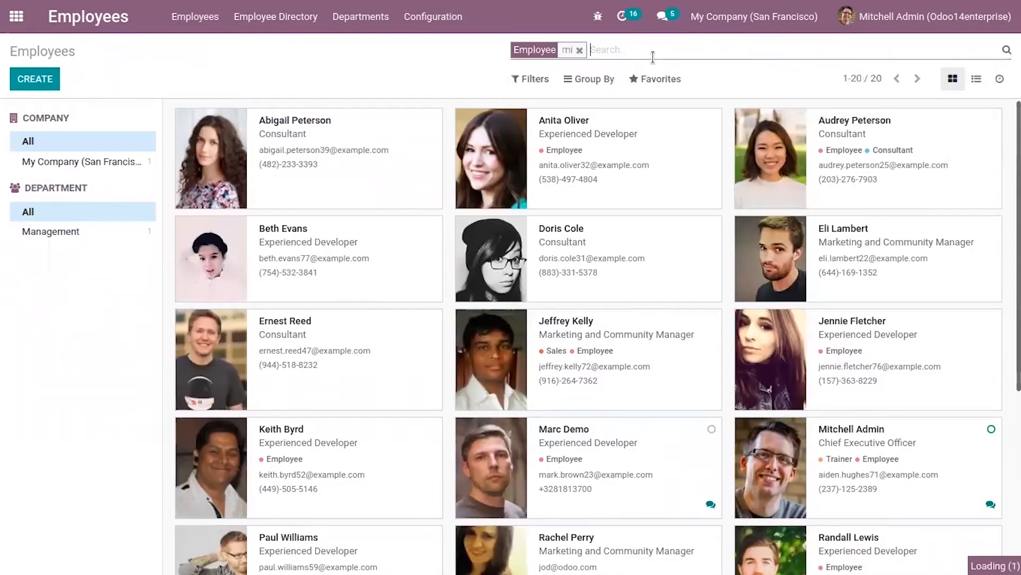
{"action": "left_click", "coordinate": [374, 164]}
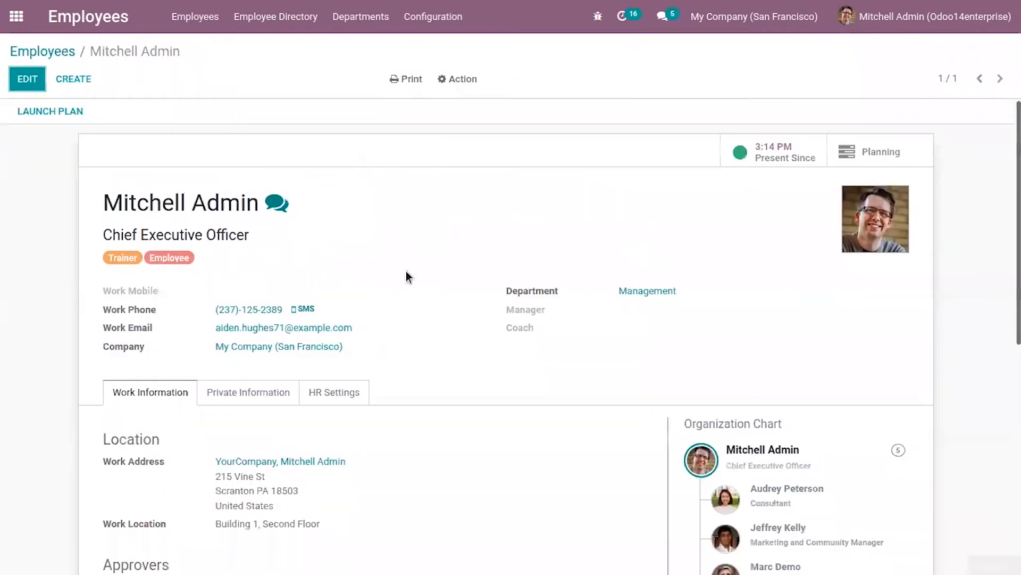
Examine the attendance PIN code in the employee's HR Settings and return to the employee list
{"action": "left_click", "coordinate": [333, 389]}
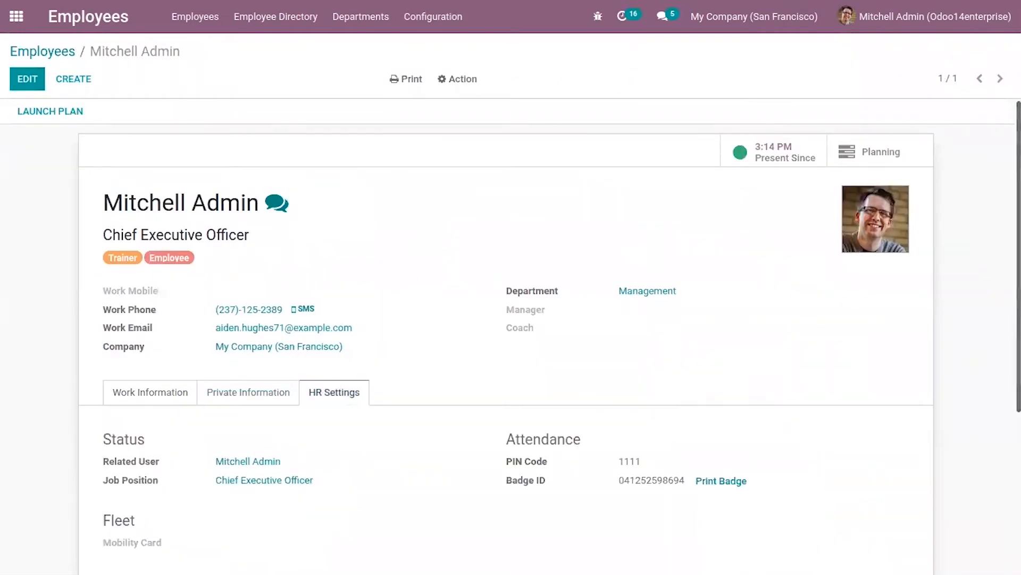
{"action": "scroll", "coordinate": [510, 335], "scroll_direction": "down", "scroll_amount": 2}
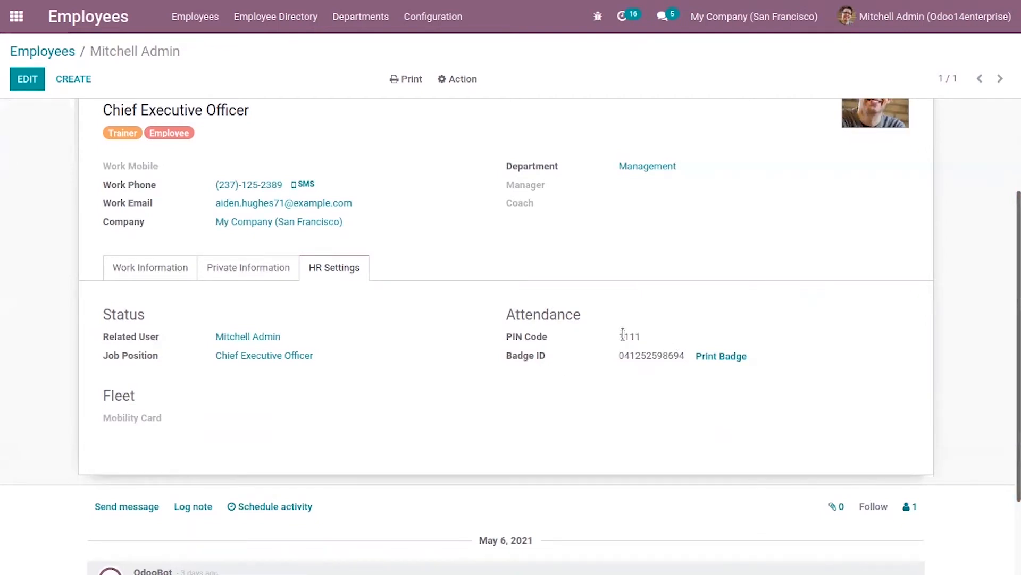
{"action": "left_click_drag", "start_coordinate": [650, 338], "coordinate": [583, 335]}
{"action": "left_click", "coordinate": [527, 350]}
{"action": "left_click", "coordinate": [55, 55]}
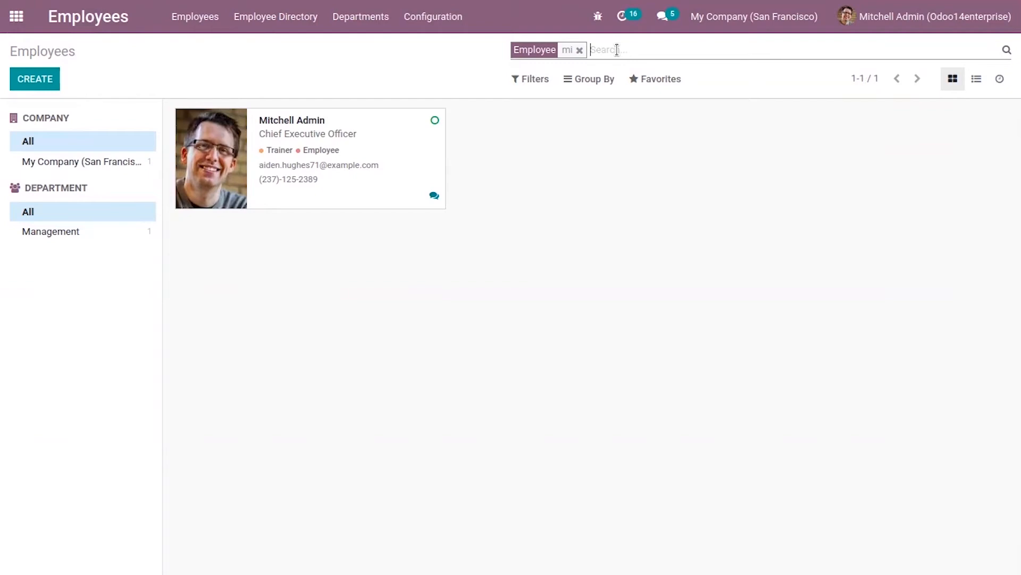
Return to Point of Sale and start a new session for Shop
{"action": "left_click", "coordinate": [16, 16]}
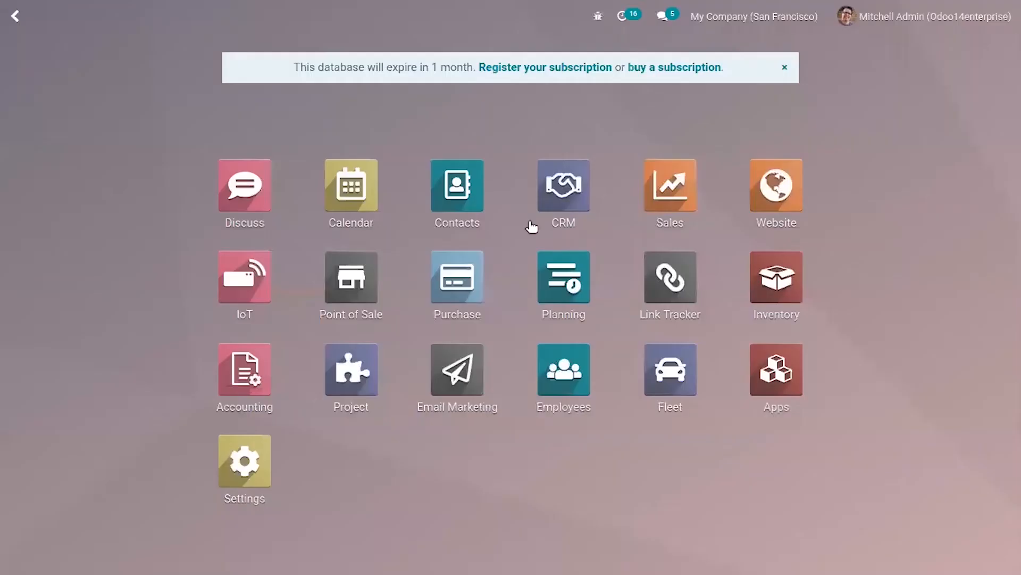
{"action": "left_click", "coordinate": [370, 278]}
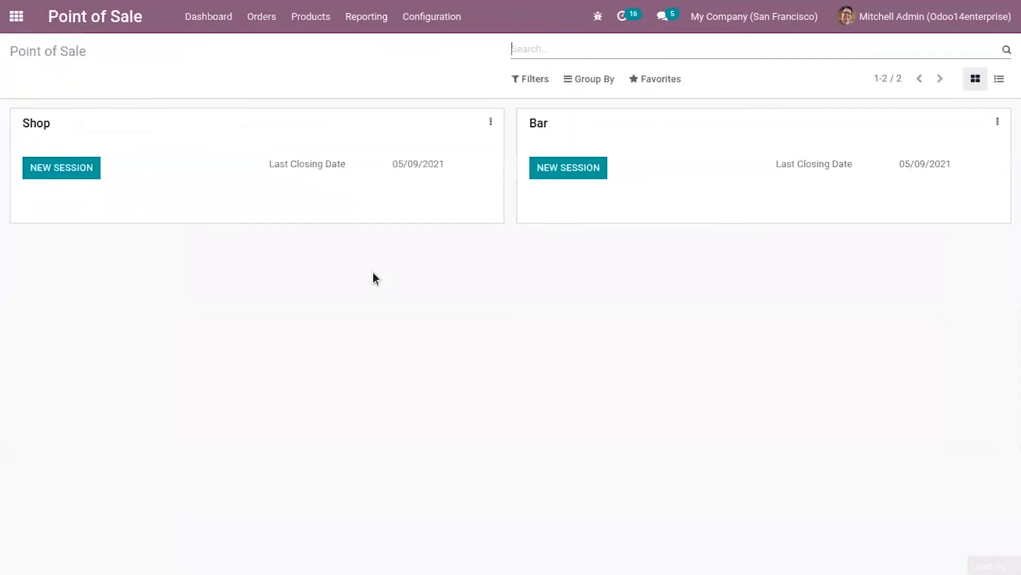
{"action": "left_click", "coordinate": [490, 124]}
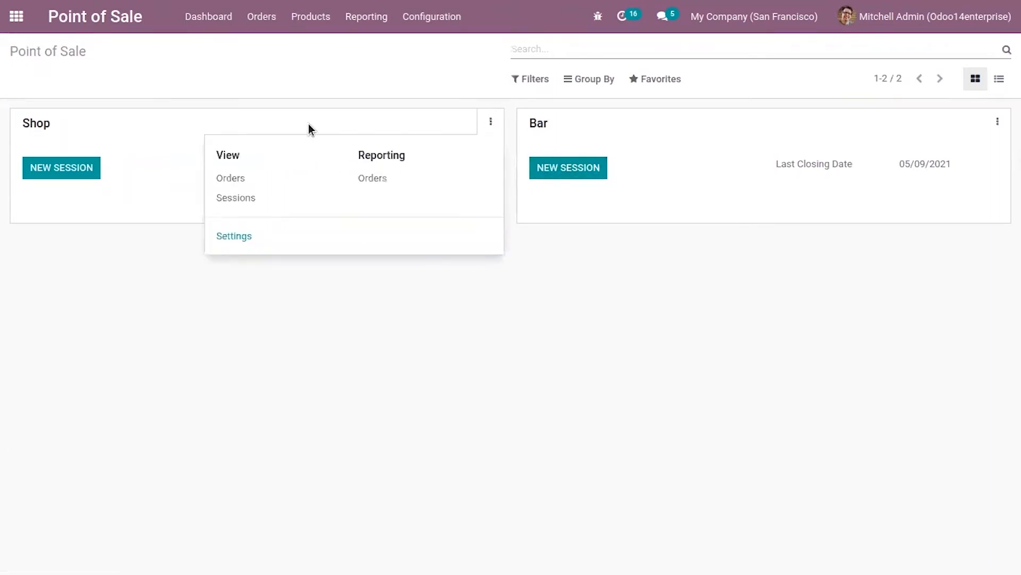
{"action": "left_click", "coordinate": [491, 124]}
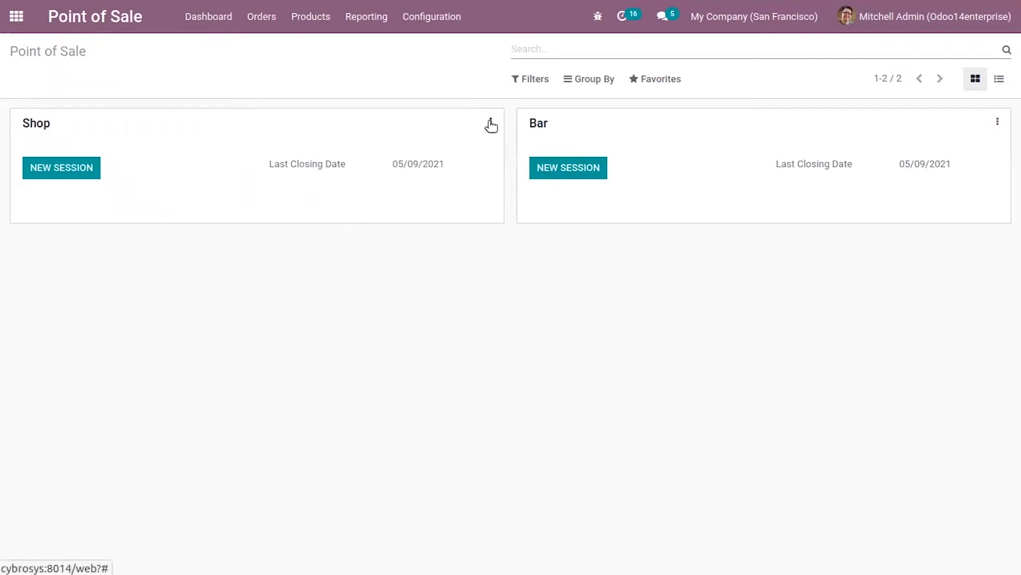
{"action": "left_click", "coordinate": [69, 172]}
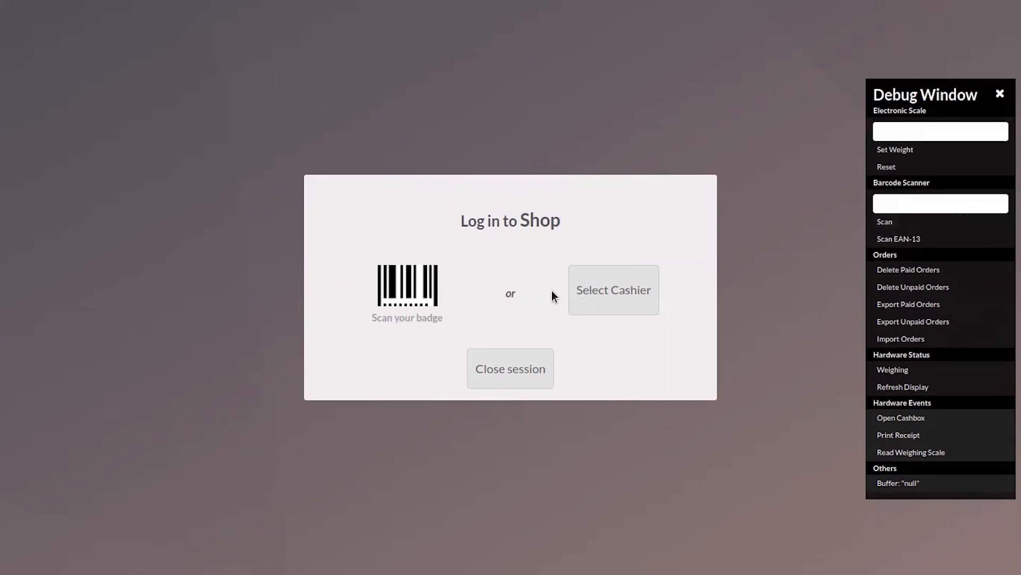
Log in to Shop as the administrator cashier, entering the employee's PIN code as the password
{"action": "left_click", "coordinate": [622, 290]}
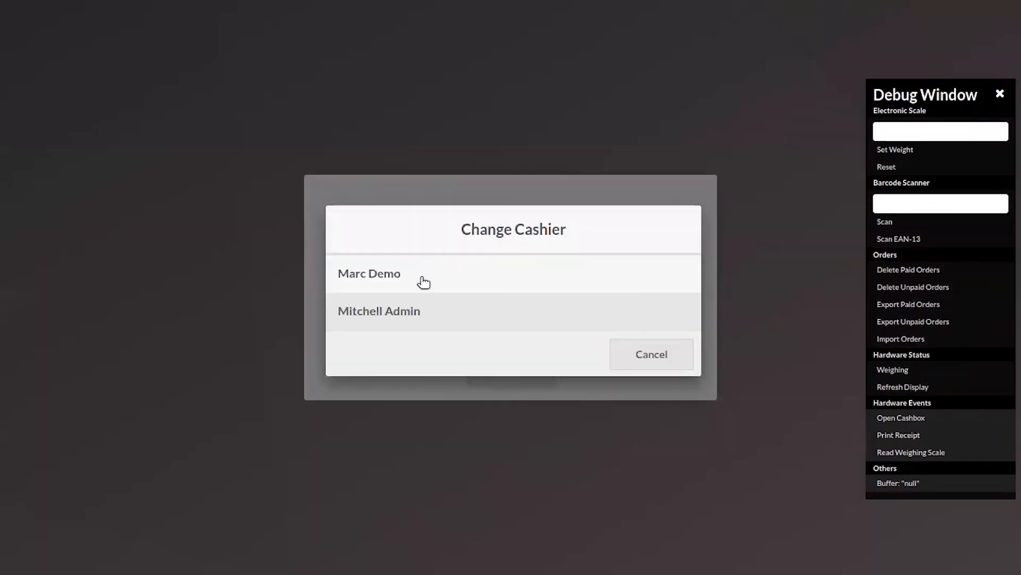
{"action": "left_click", "coordinate": [421, 310]}
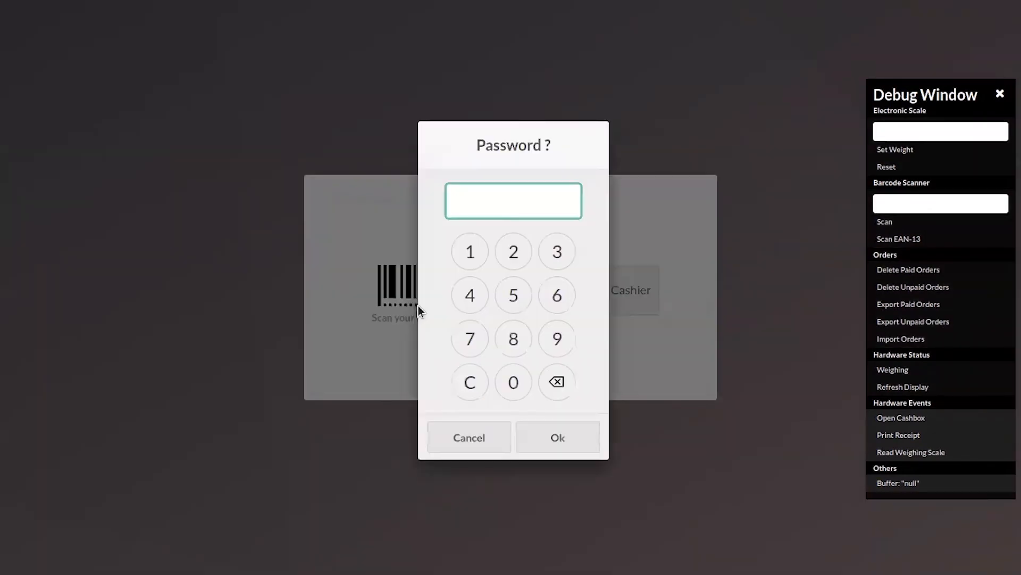
{"action": "left_click", "coordinate": [472, 250]}
{"action": "left_click", "coordinate": [471, 251]}
{"action": "left_click", "coordinate": [472, 251]}
{"action": "left_click", "coordinate": [472, 251]}
{"action": "left_click", "coordinate": [572, 432]}
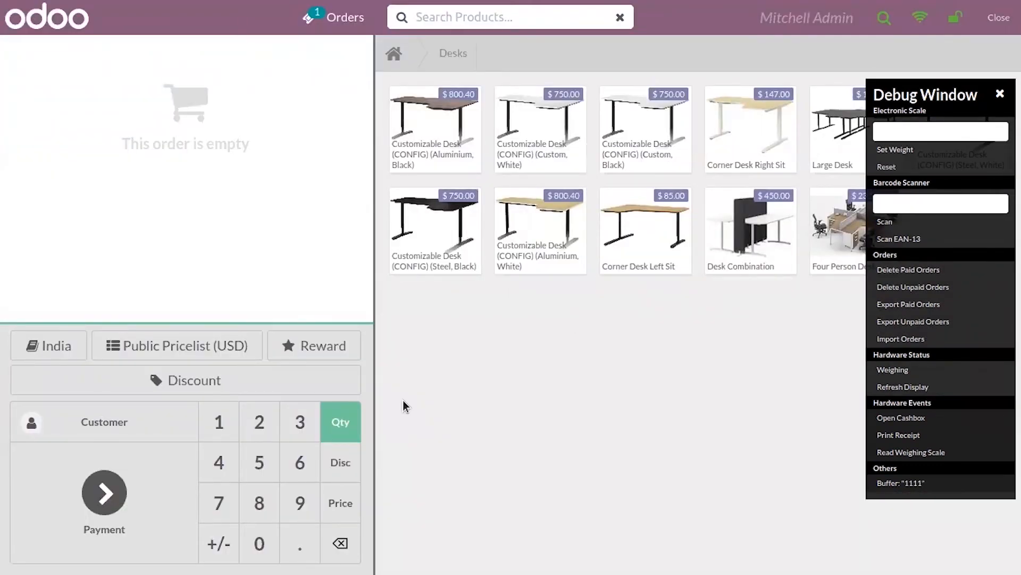
Add two Steel, Black customizable desks and one Aluminium, White customizable desk to the order
{"action": "left_click", "coordinate": [418, 228]}
{"action": "left_click", "coordinate": [475, 216]}
{"action": "left_click", "coordinate": [530, 233]}
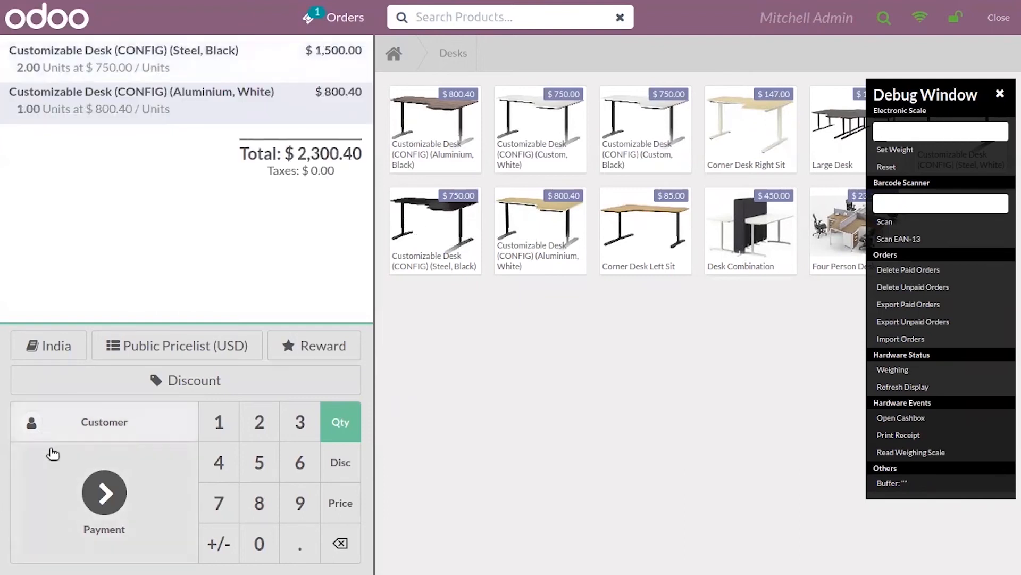
Pay the order's full amount in cash and validate the payment
{"action": "left_click", "coordinate": [113, 487]}
{"action": "left_click", "coordinate": [219, 126]}
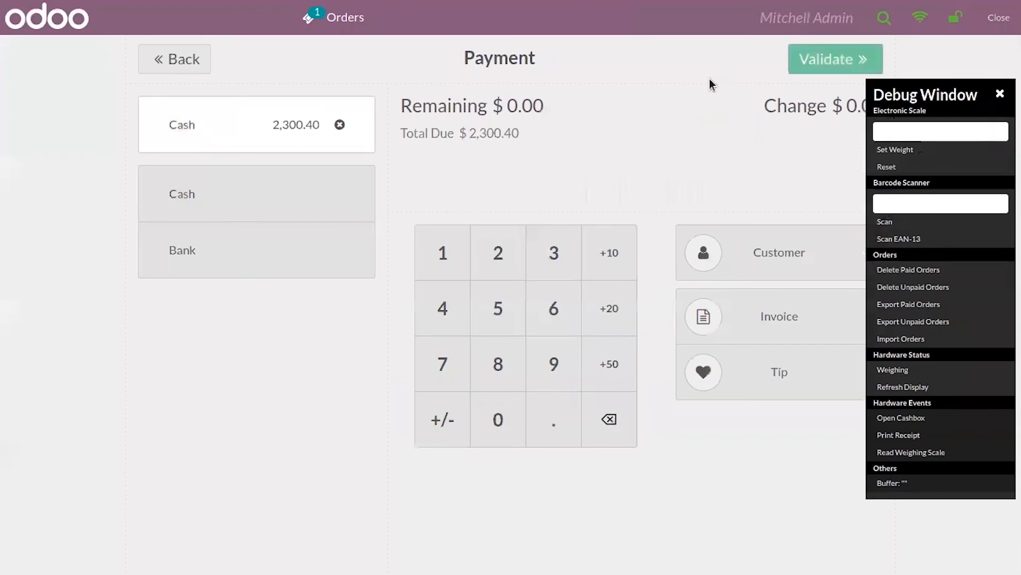
{"action": "left_click", "coordinate": [815, 60]}
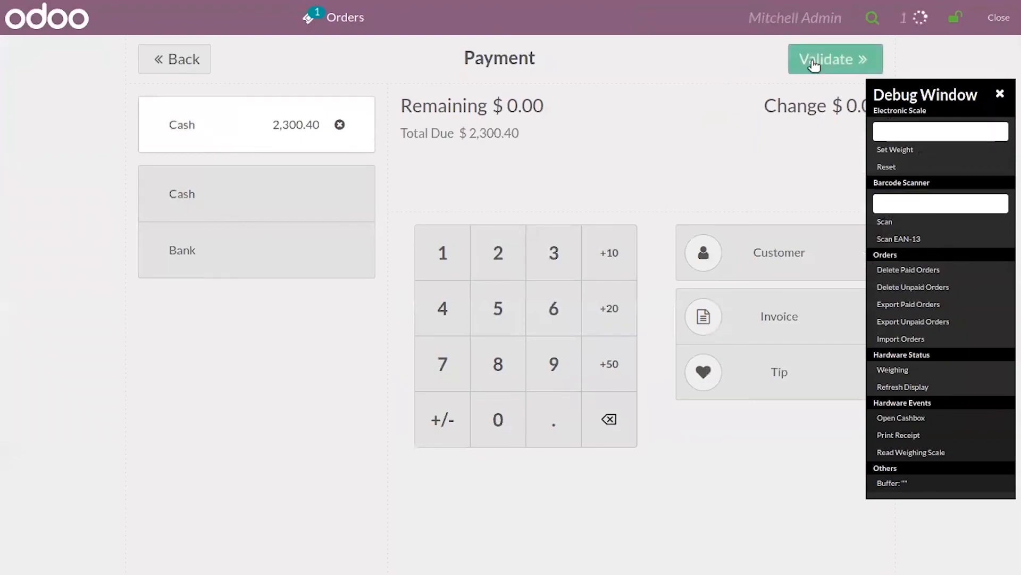
{"action": "left_click", "coordinate": [751, 451]}
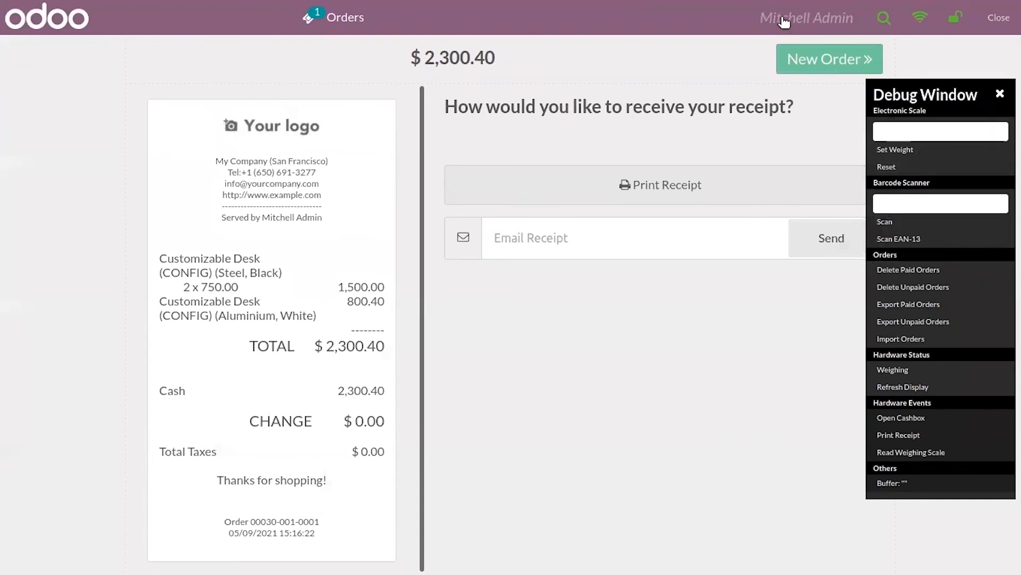
Change the cashier to the demo employee from the receipt screen
{"action": "left_click", "coordinate": [784, 21]}
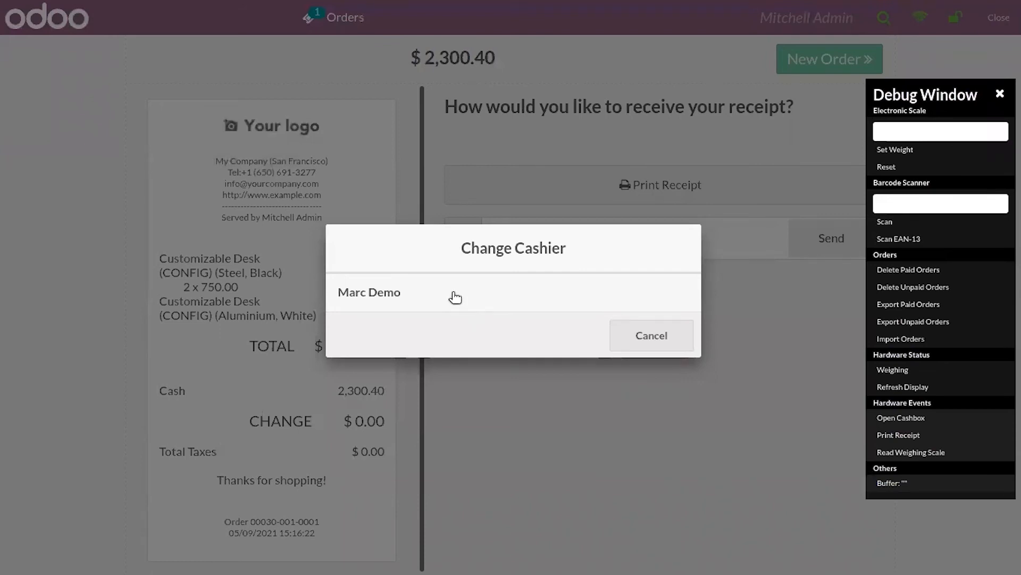
{"action": "left_click", "coordinate": [396, 296]}
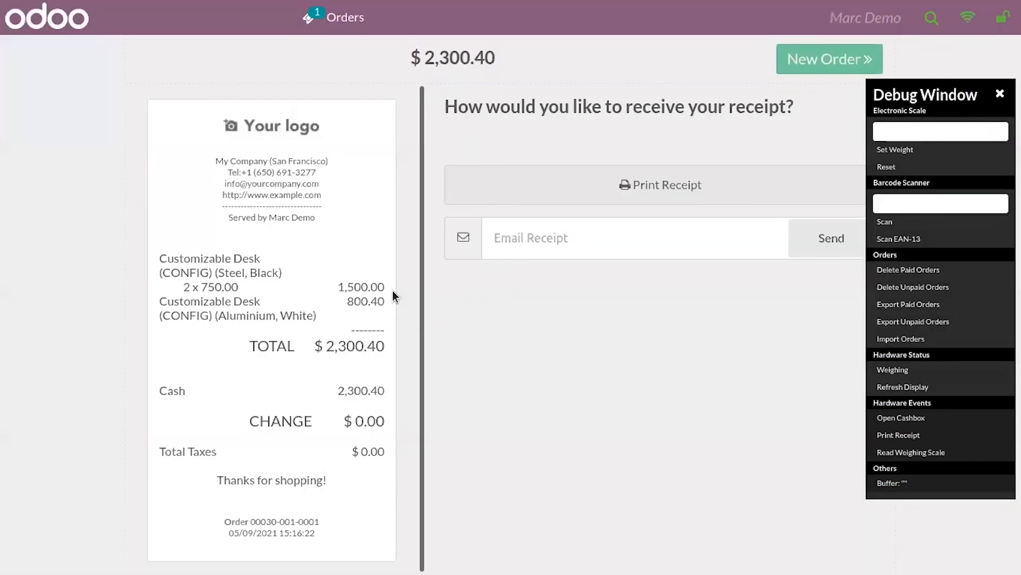
Switch the cashier back to the administrator employee, entering the employee's PIN code as the password
{"action": "left_click", "coordinate": [859, 16]}
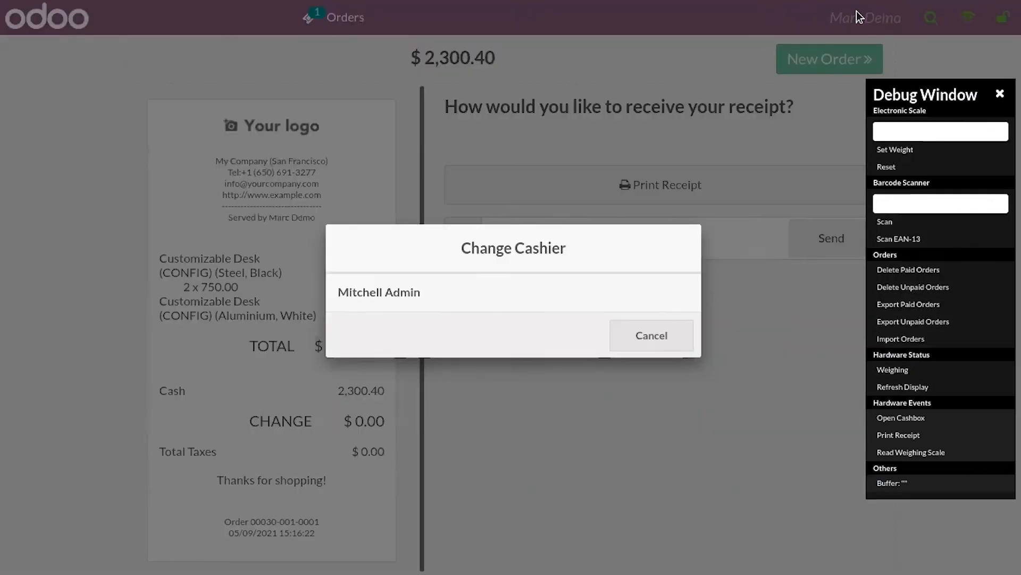
{"action": "left_click", "coordinate": [422, 292]}
{"action": "left_click", "coordinate": [470, 252]}
{"action": "left_click", "coordinate": [469, 251]}
{"action": "left_click", "coordinate": [470, 252]}
{"action": "left_click", "coordinate": [470, 252]}
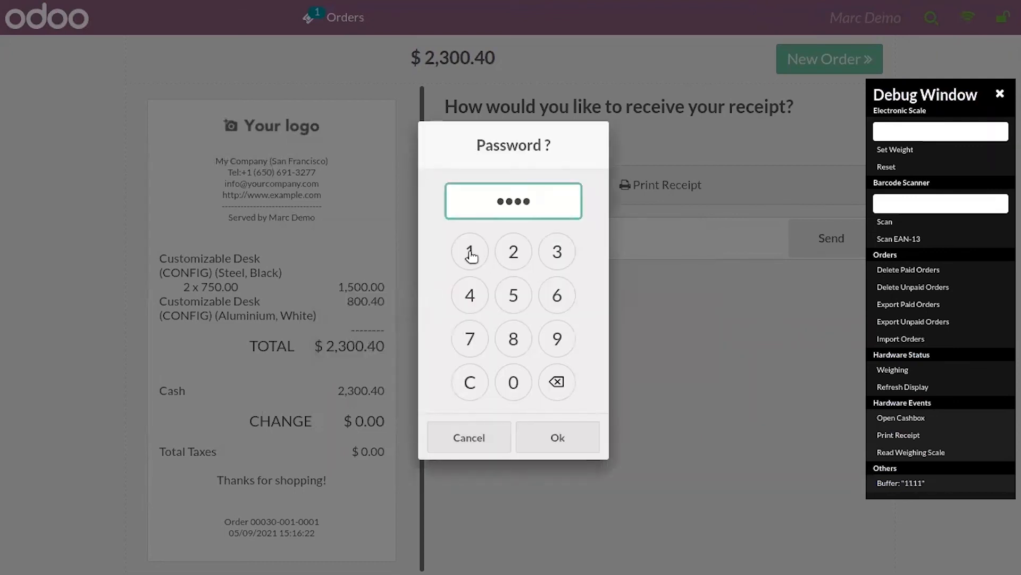
{"action": "left_click", "coordinate": [574, 440]}
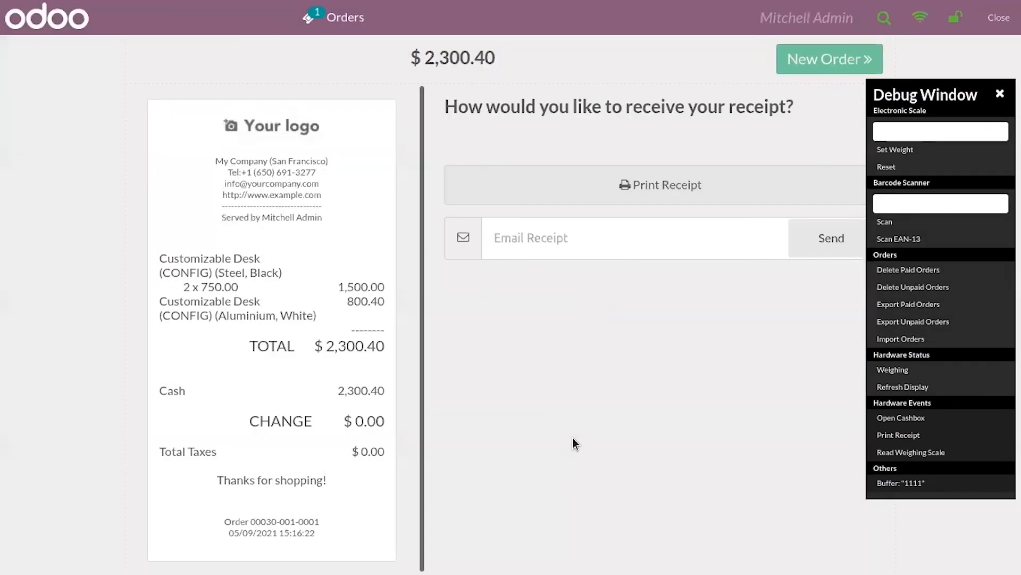
Exit the selling screen, close the Shop session with its entries posted, and return to the point of sale overview
{"action": "left_click", "coordinate": [994, 21]}
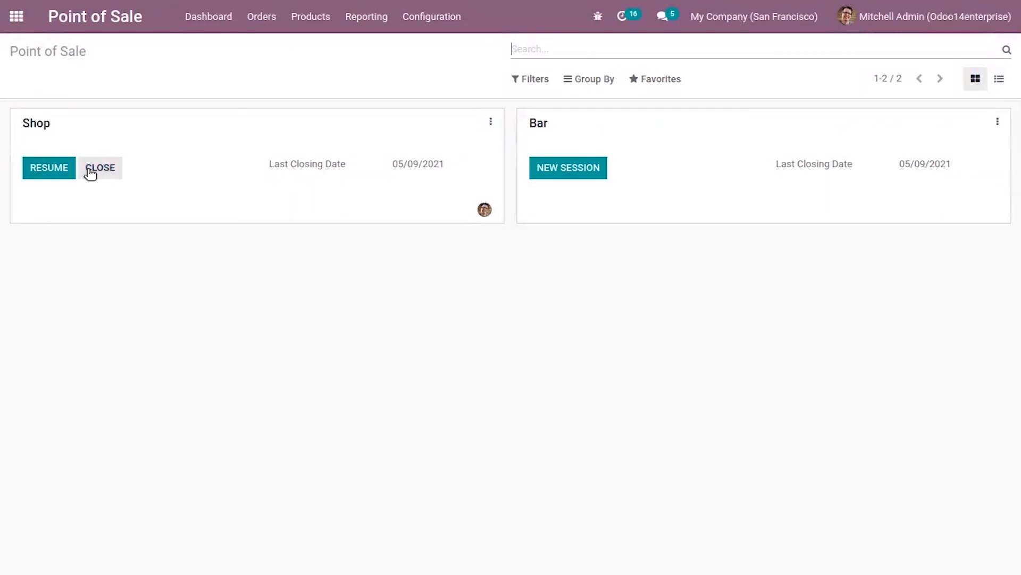
{"action": "left_click", "coordinate": [91, 171]}
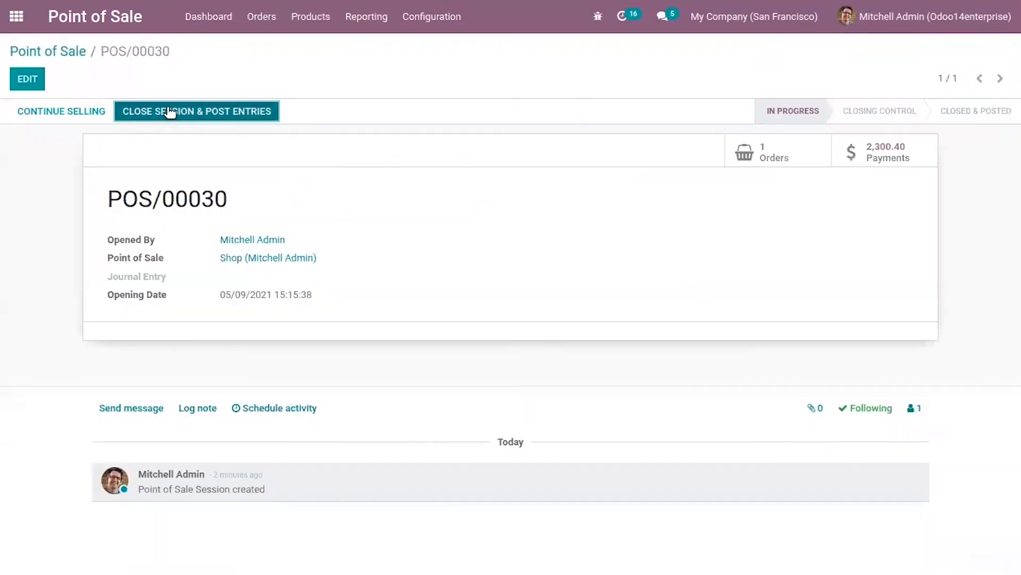
{"action": "left_click", "coordinate": [167, 109]}
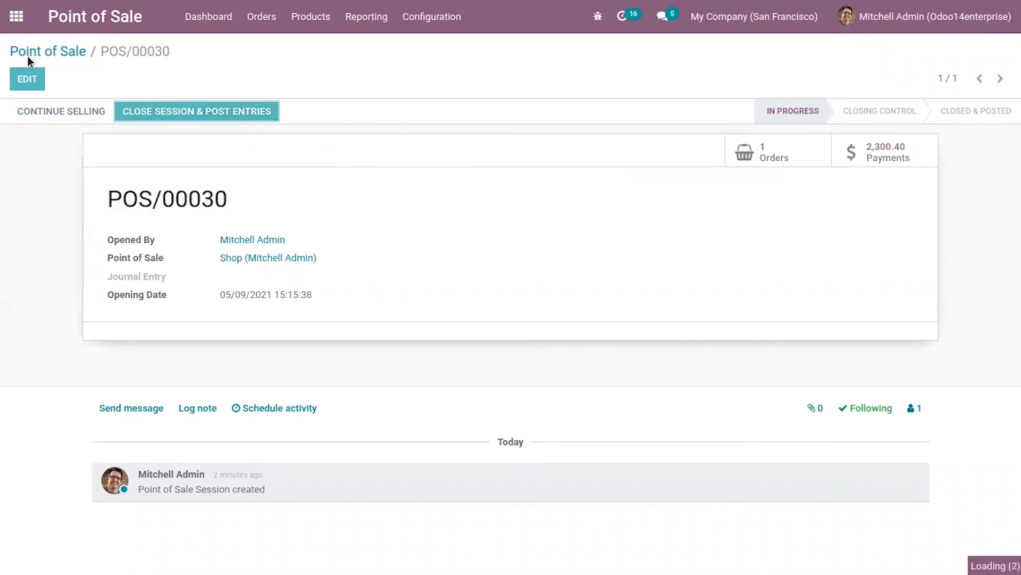
{"action": "left_click", "coordinate": [68, 50]}
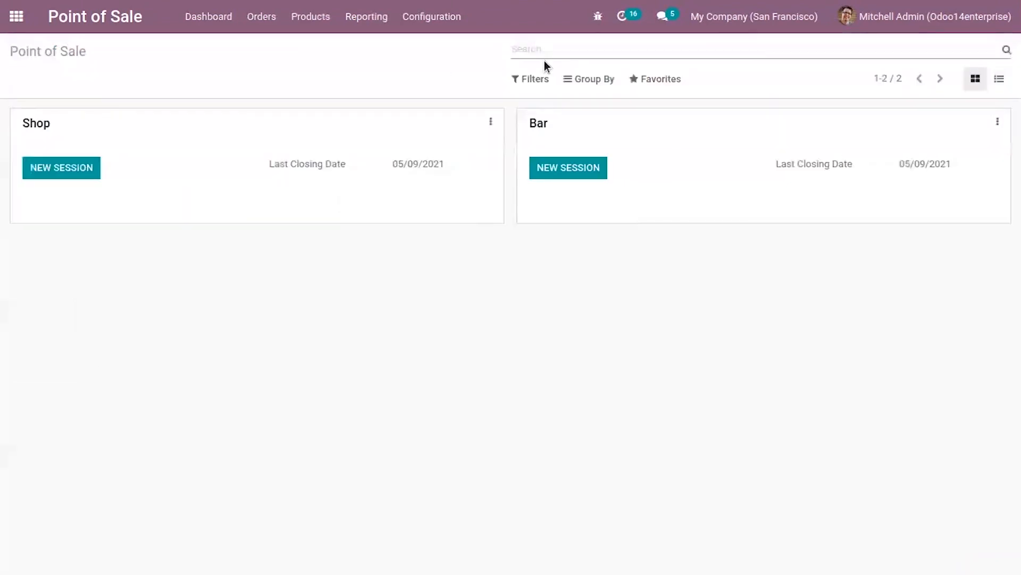